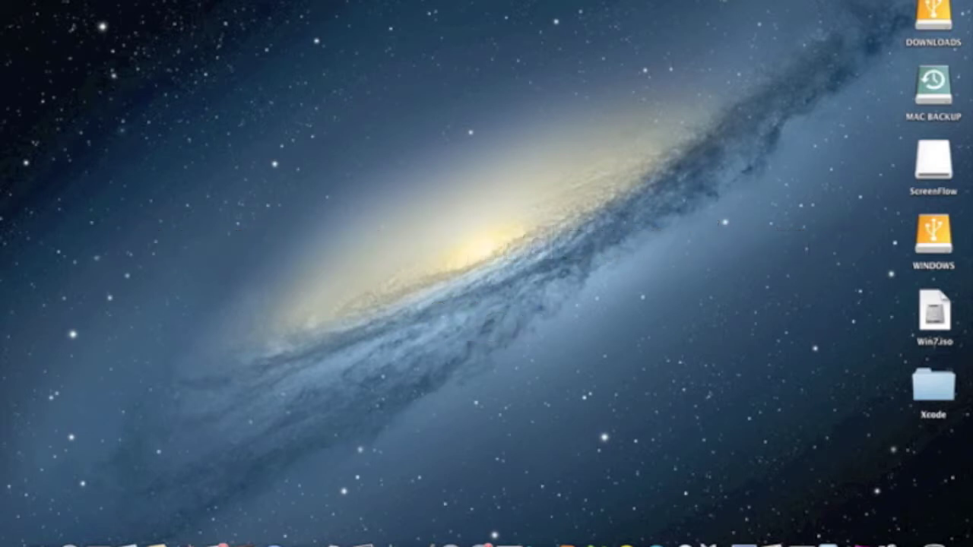
Step: Check the Mac's hardware overview and installed memory in About This Mac
left_click(15, 0)
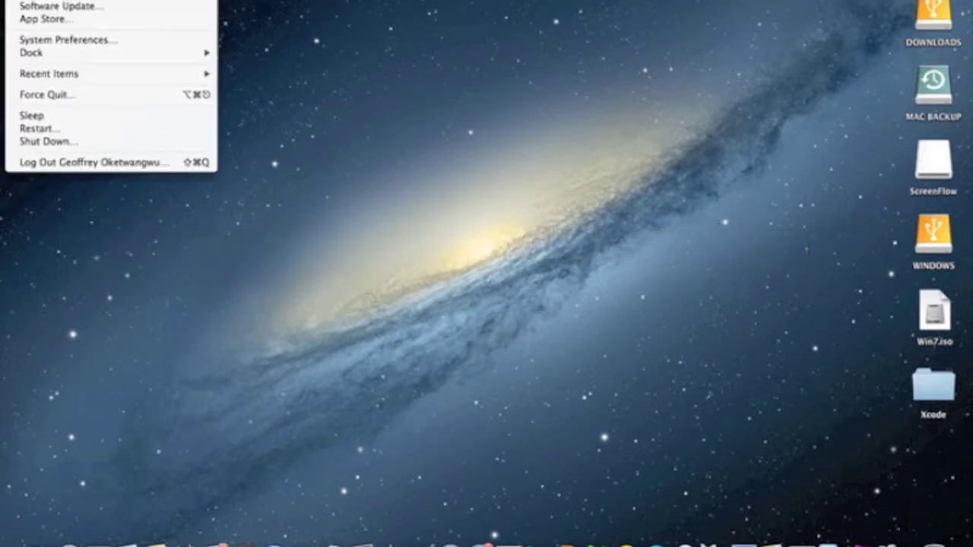
left_click(50, 2)
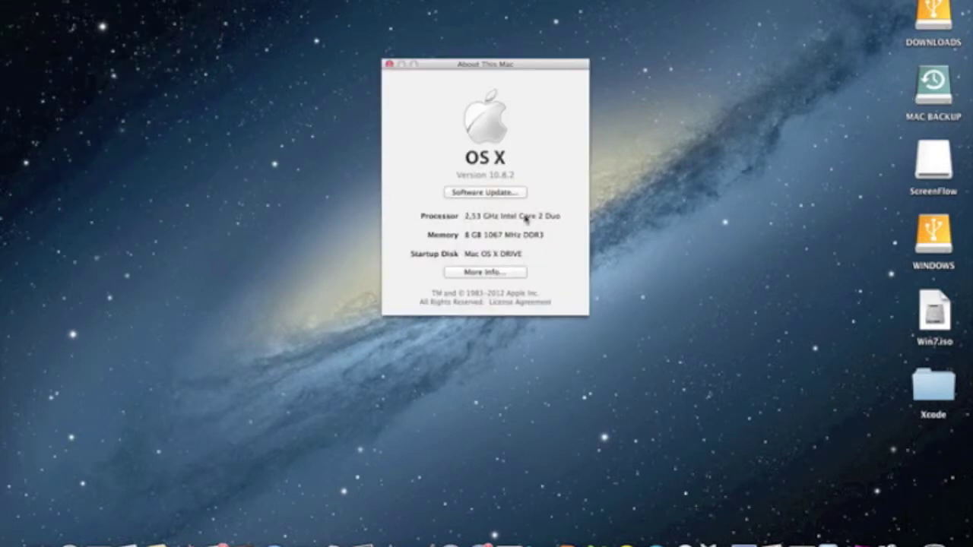
left_click(483, 274)
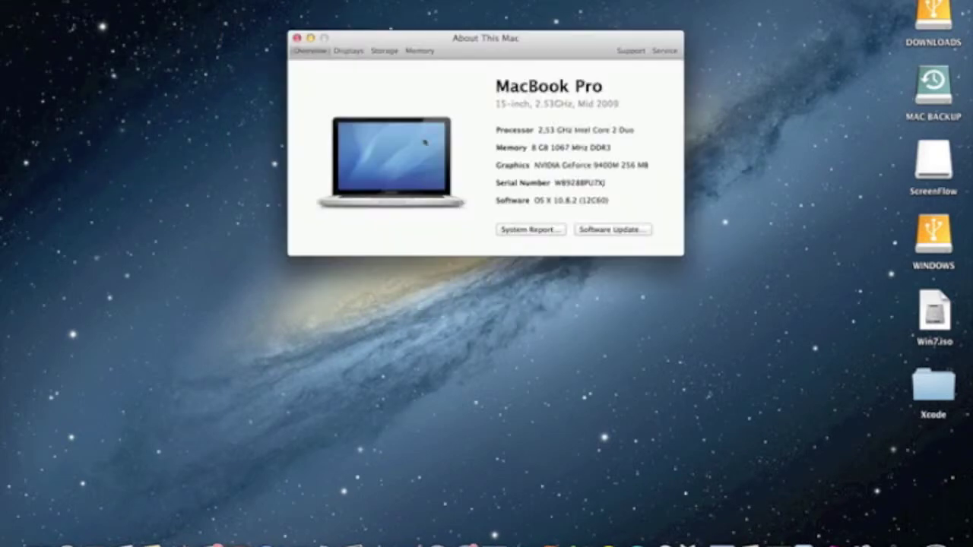
left_click(421, 51)
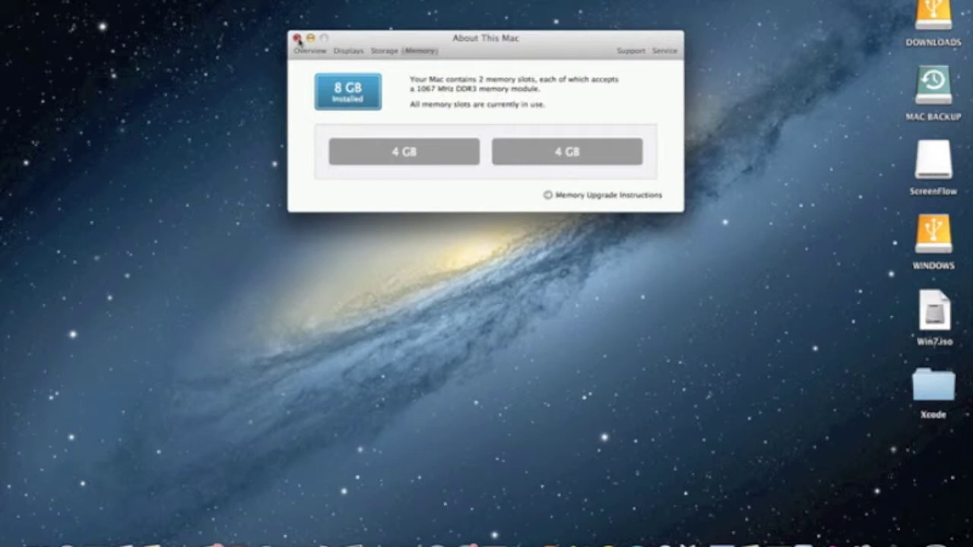
left_click(297, 38)
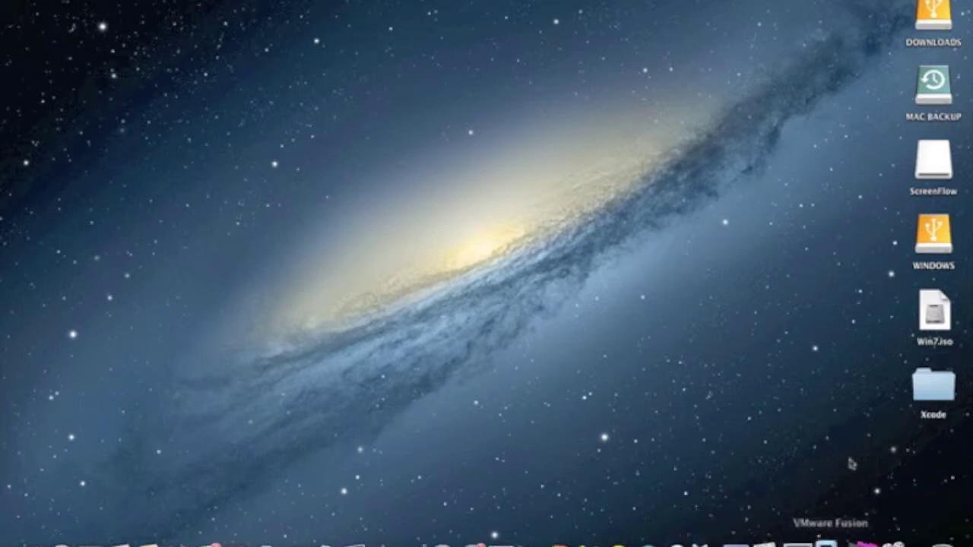
Step: Move the Win7.iso disk image to the middle of the desktop
left_click(936, 310)
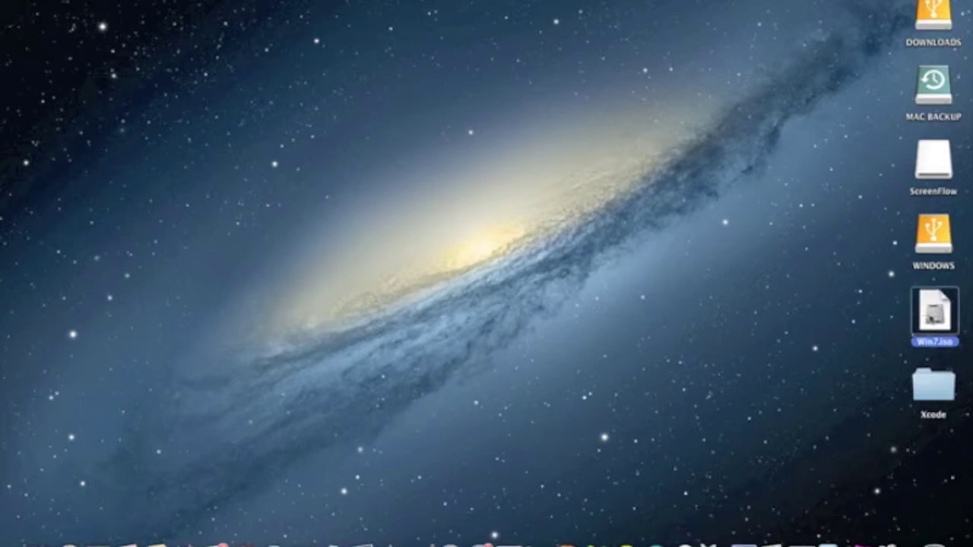
left_click_drag(935, 310, 492, 214)
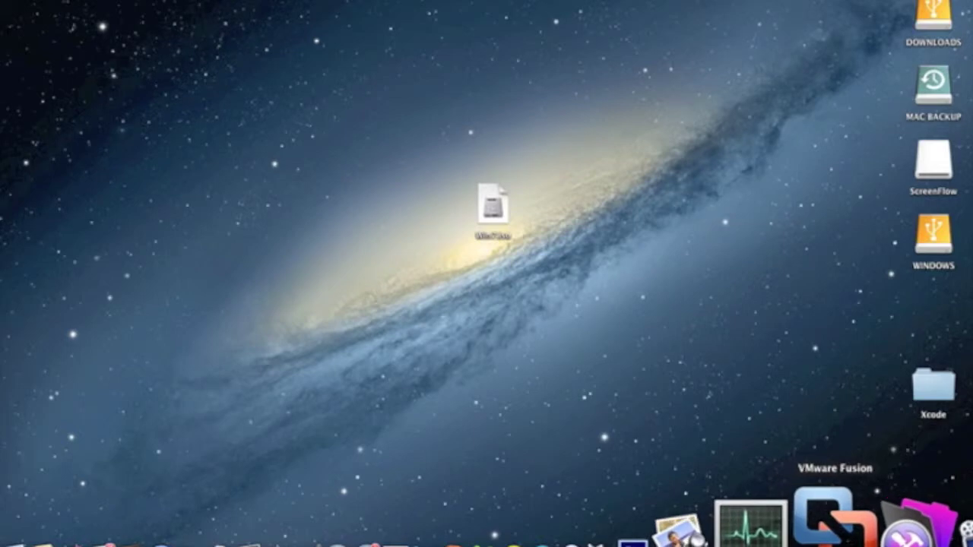
Step: Switch to VMware Fusion, leave the suspended Windows 7 machine, and open the Virtual Machine Library
left_click(824, 517)
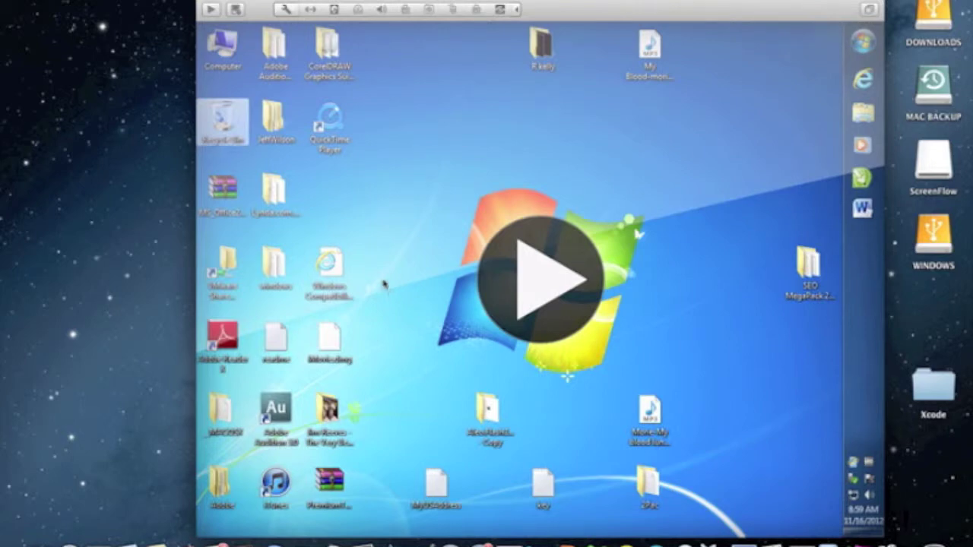
left_click(212, 7)
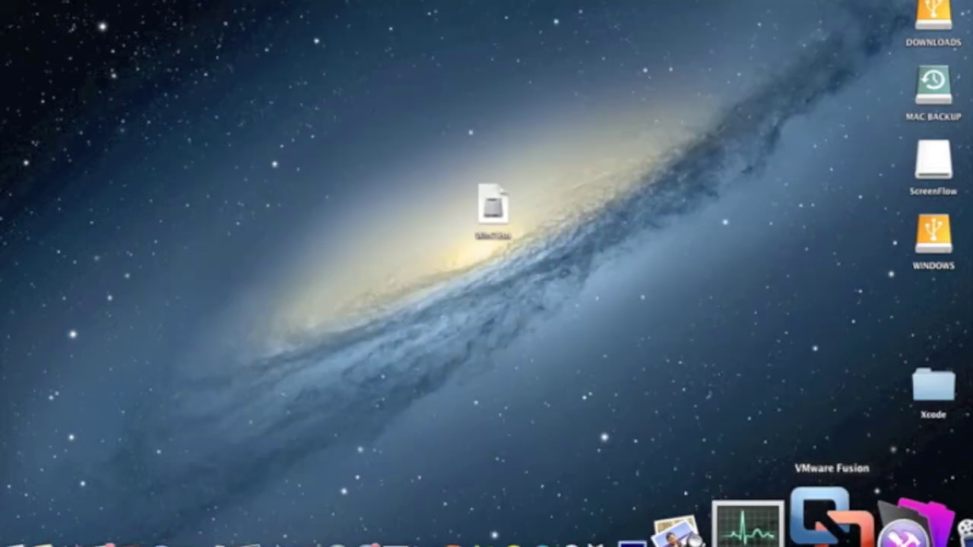
right_click(819, 517)
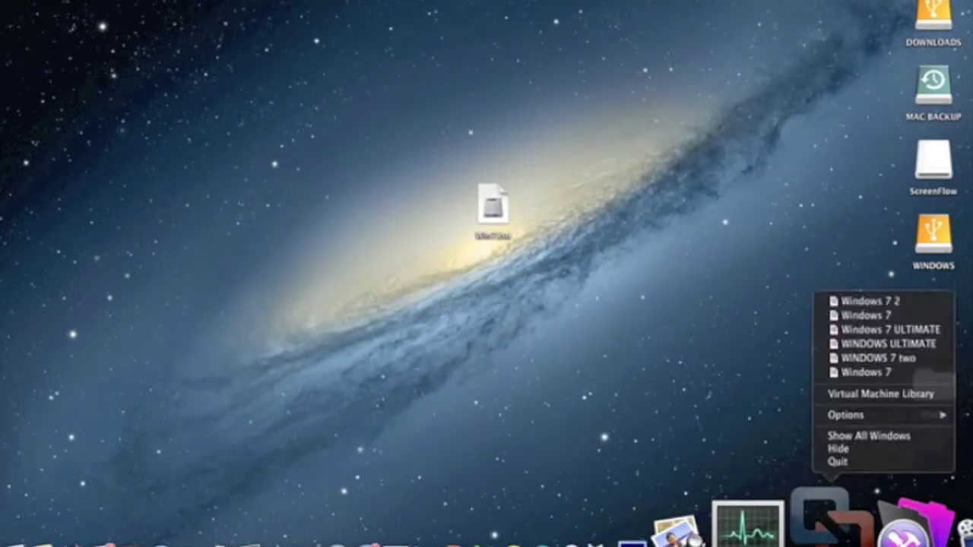
left_click(833, 394)
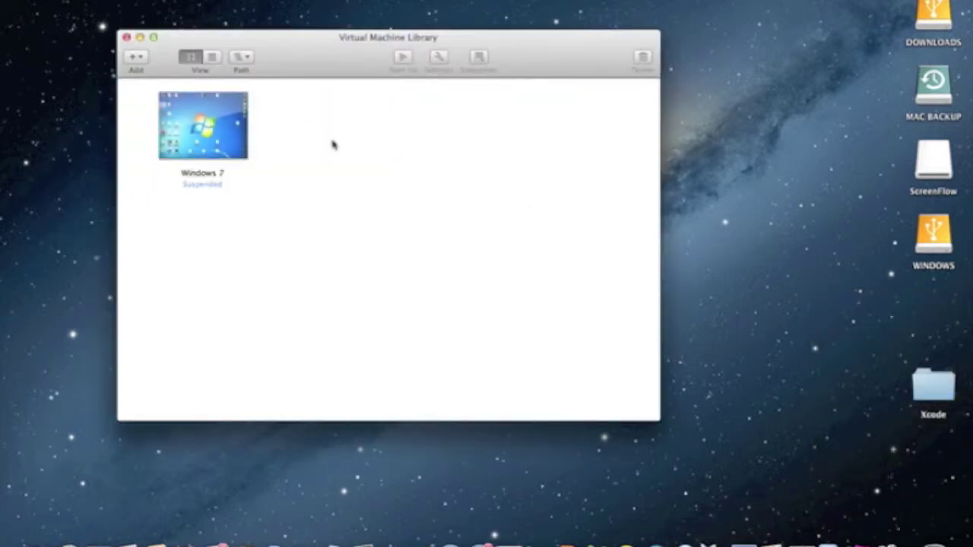
Step: Begin creating a new virtual machine and continue without an installation disc
left_click(136, 58)
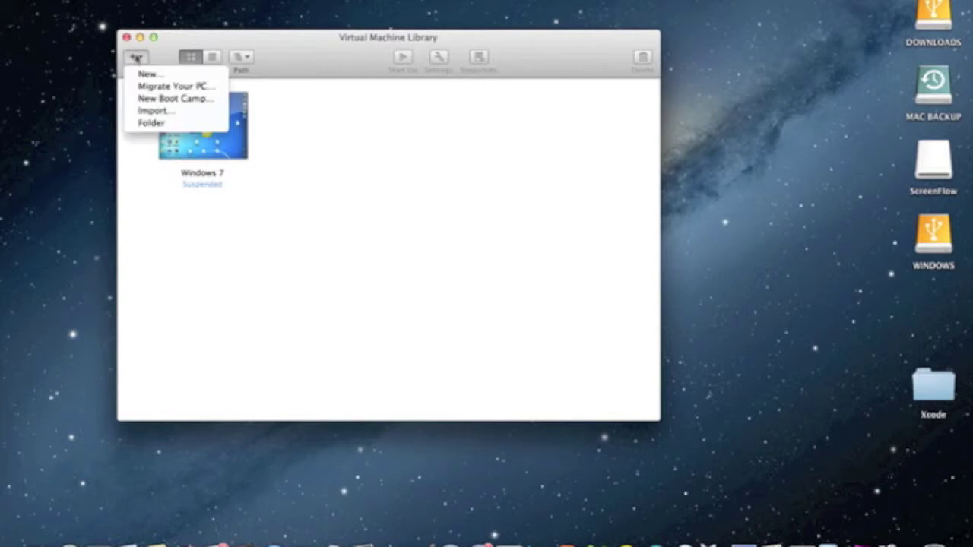
left_click(180, 75)
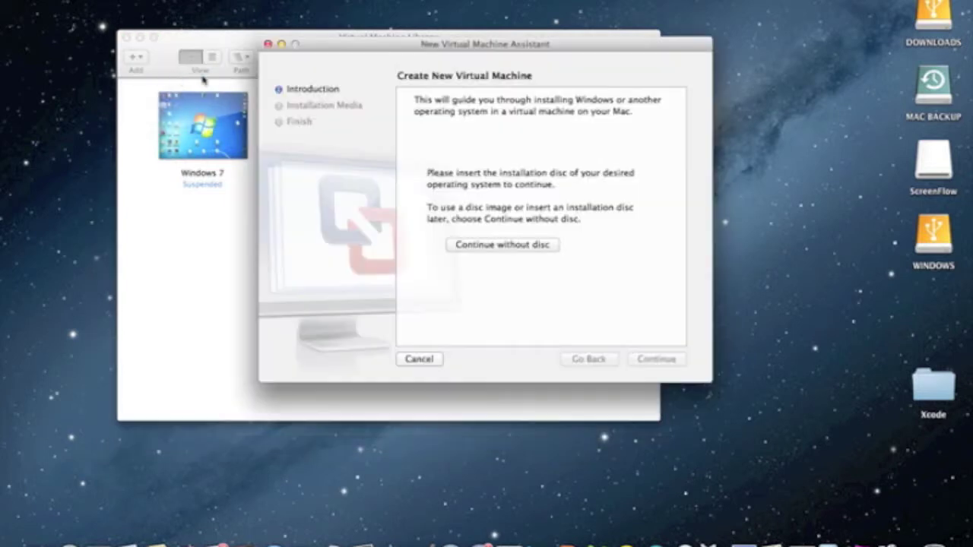
left_click(515, 249)
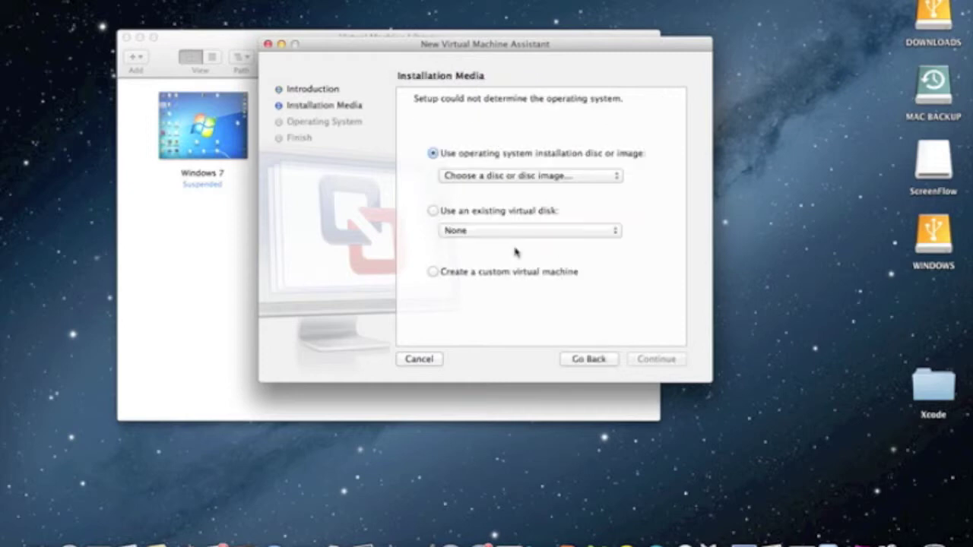
Step: Set Win7.iso from the Desktop as the installation image and accept Microsoft Windows, version Windows 7, as the operating system
left_click(569, 177)
left_click(559, 175)
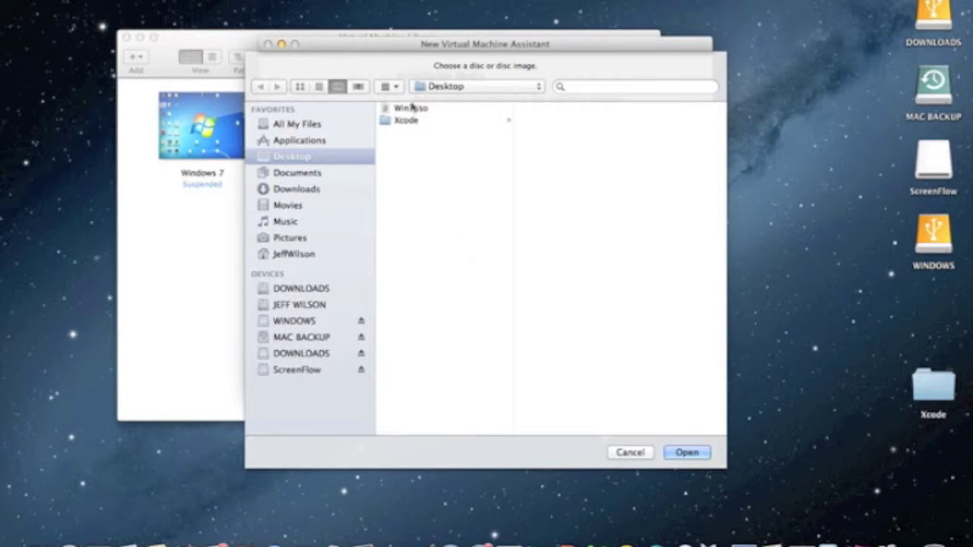
left_click(411, 108)
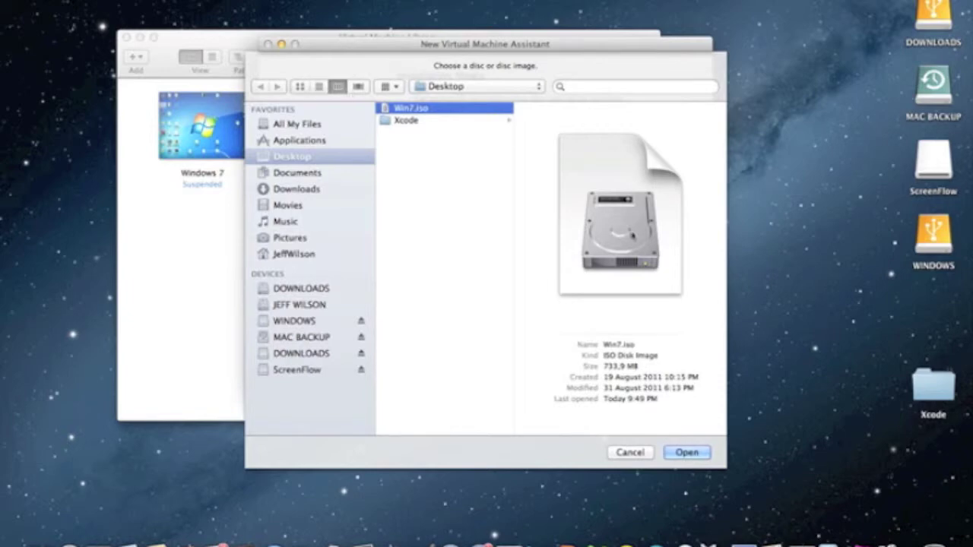
left_click(686, 452)
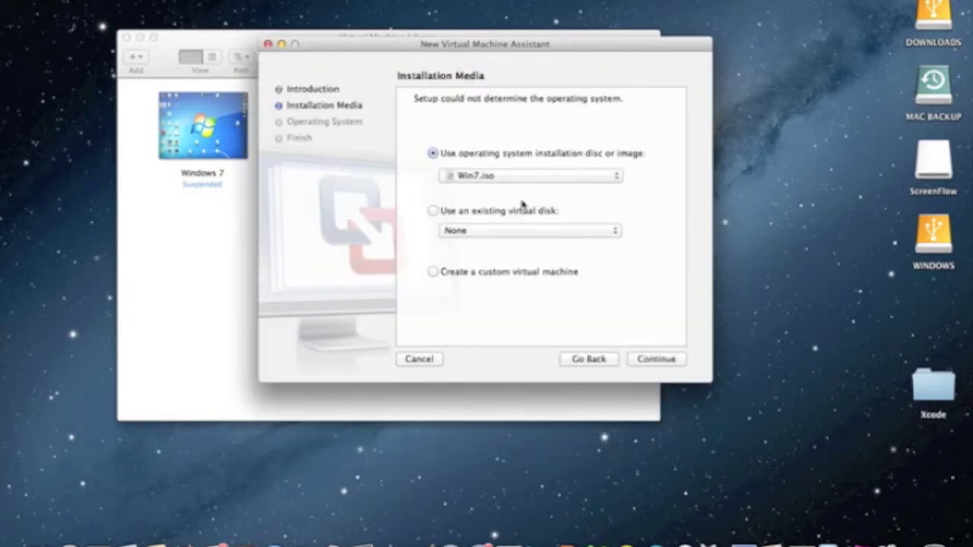
left_click(668, 363)
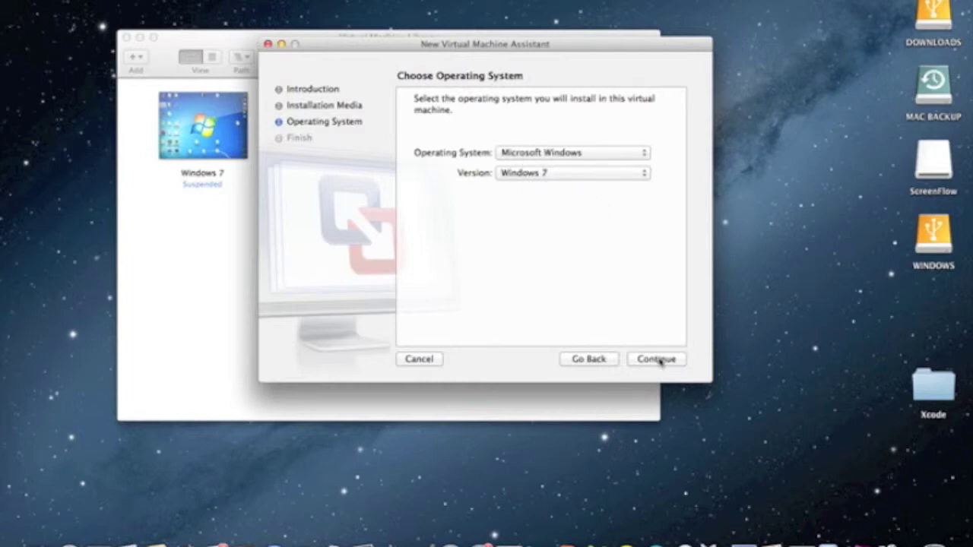
left_click(658, 359)
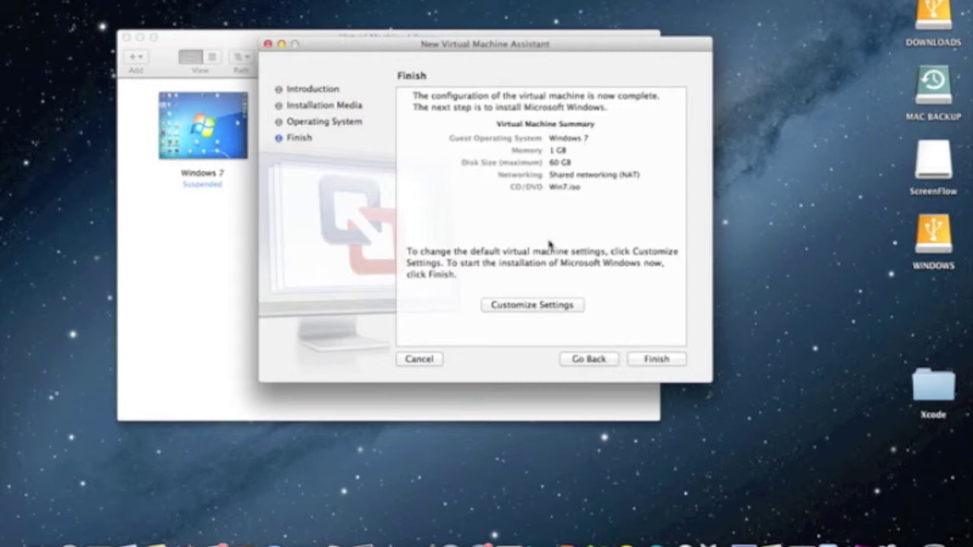
Step: Finish the setup by saving the virtual machine as Windows 7 2 in DOWNLOADS, and start it
left_click(540, 308)
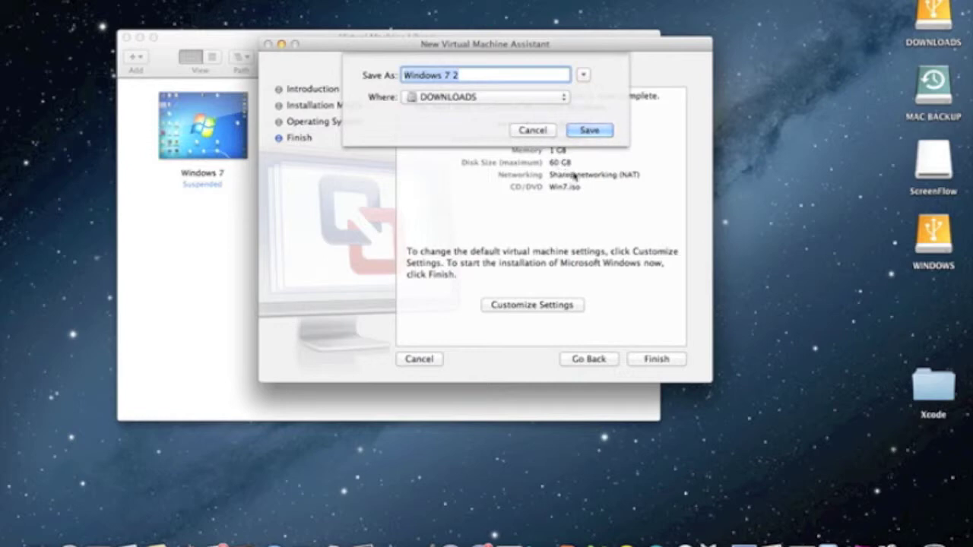
left_click(541, 134)
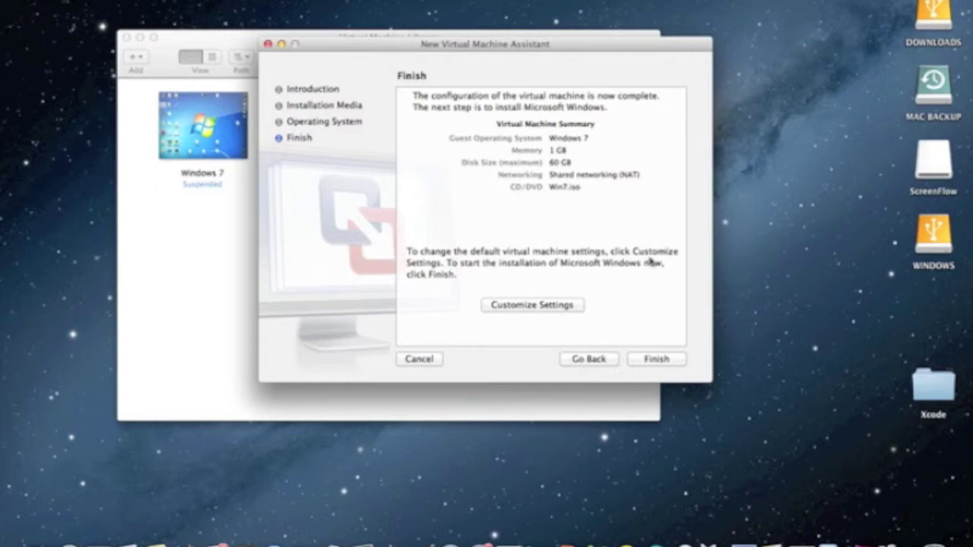
left_click(657, 361)
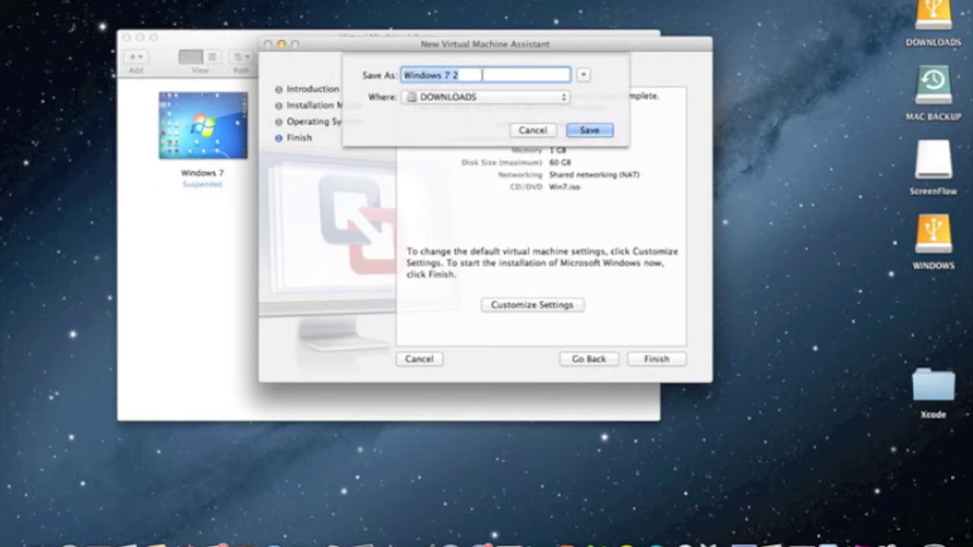
left_click(591, 130)
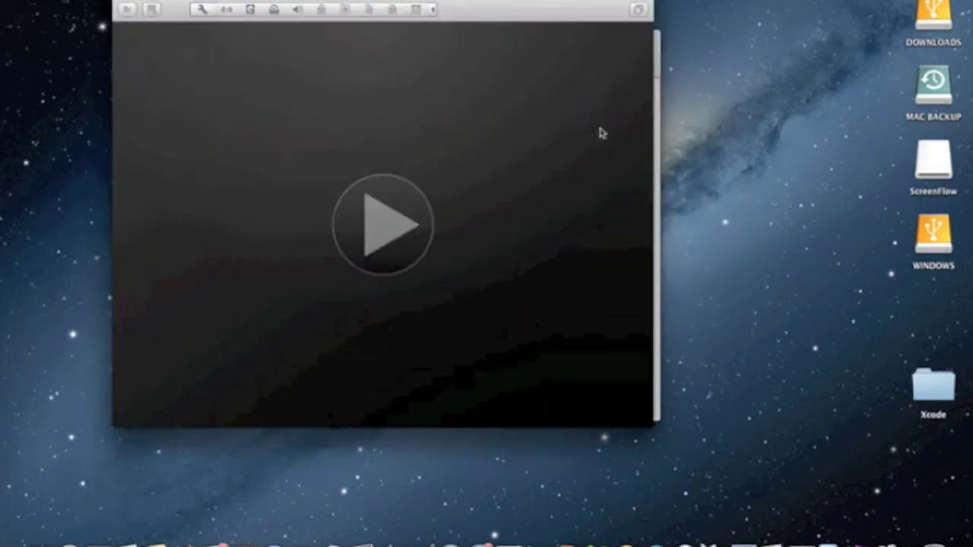
left_click(387, 227)
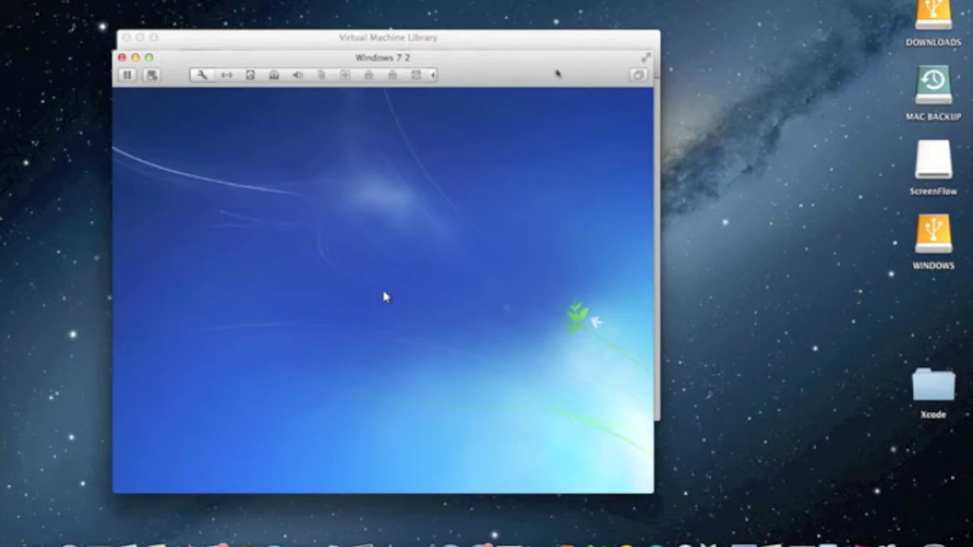
left_click_drag(554, 72, 887, 76)
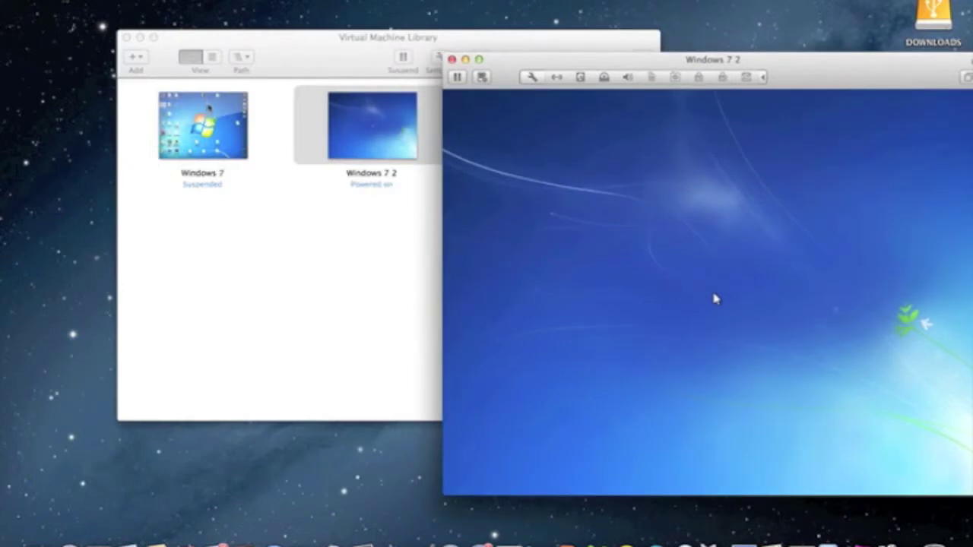
left_click(177, 127)
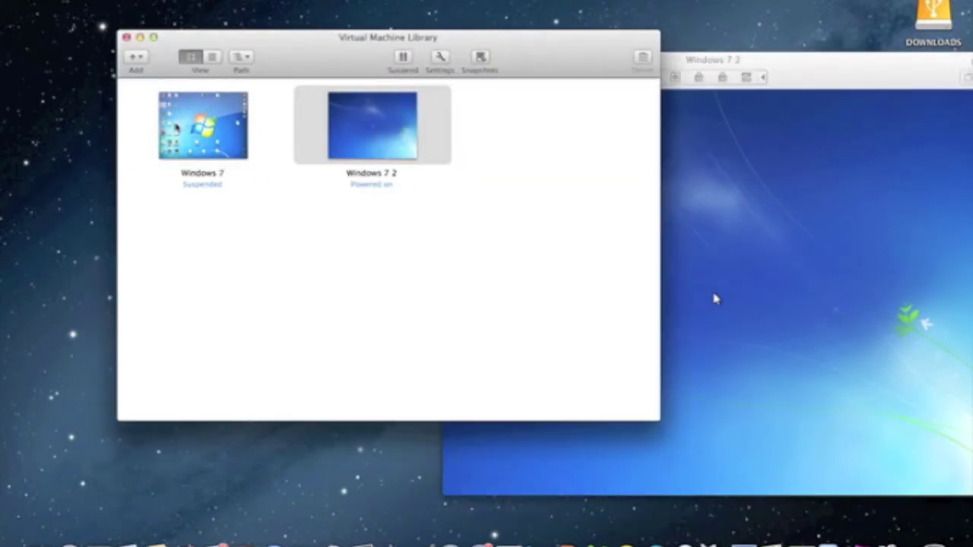
left_click(220, 135)
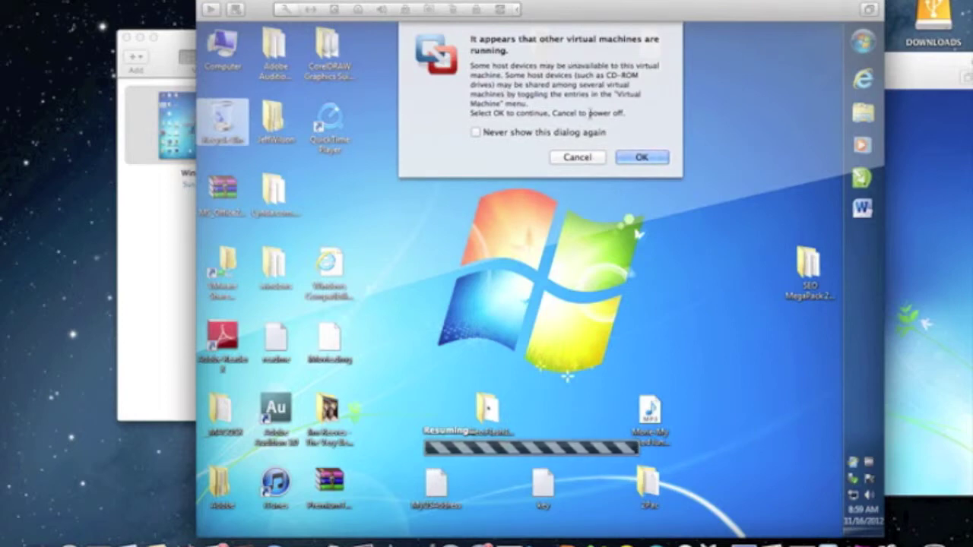
left_click(574, 157)
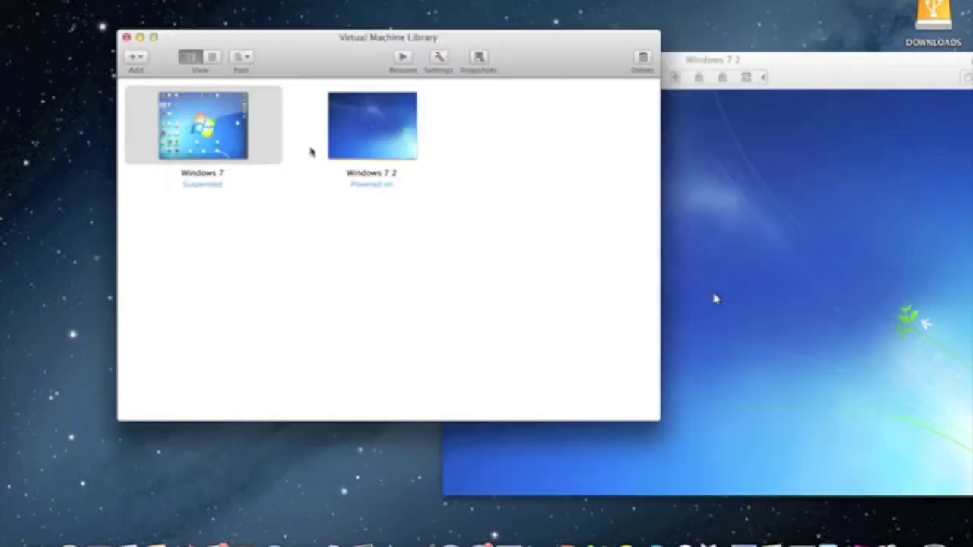
Step: Bring the Windows 7 2 virtual machine window to the front and move it to the middle of the desktop
left_click(714, 299)
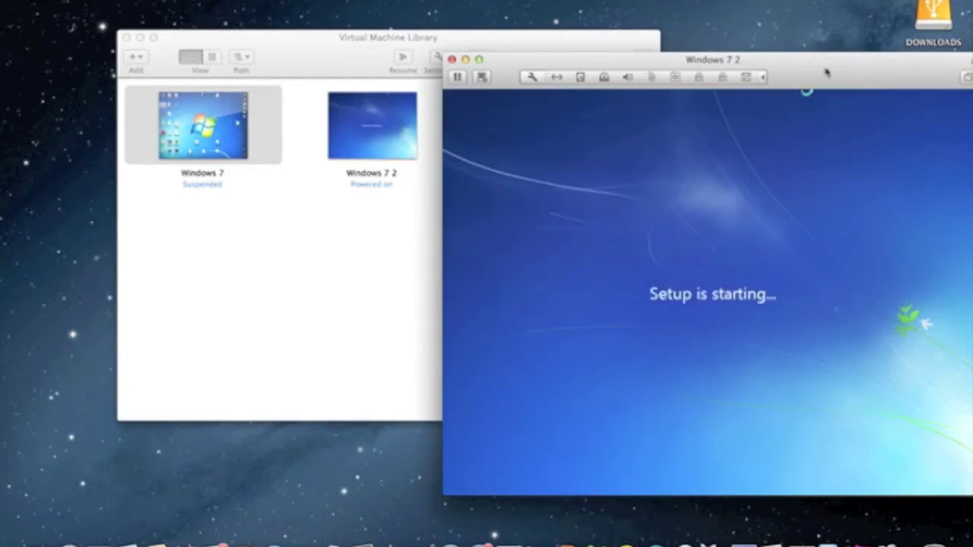
left_click_drag(827, 72, 601, 29)
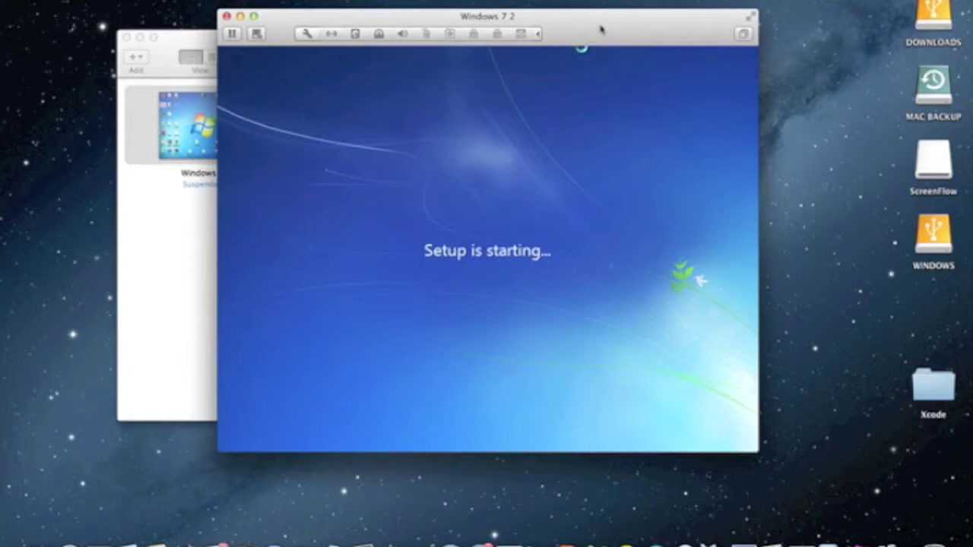
left_click(600, 31)
left_click(705, 1)
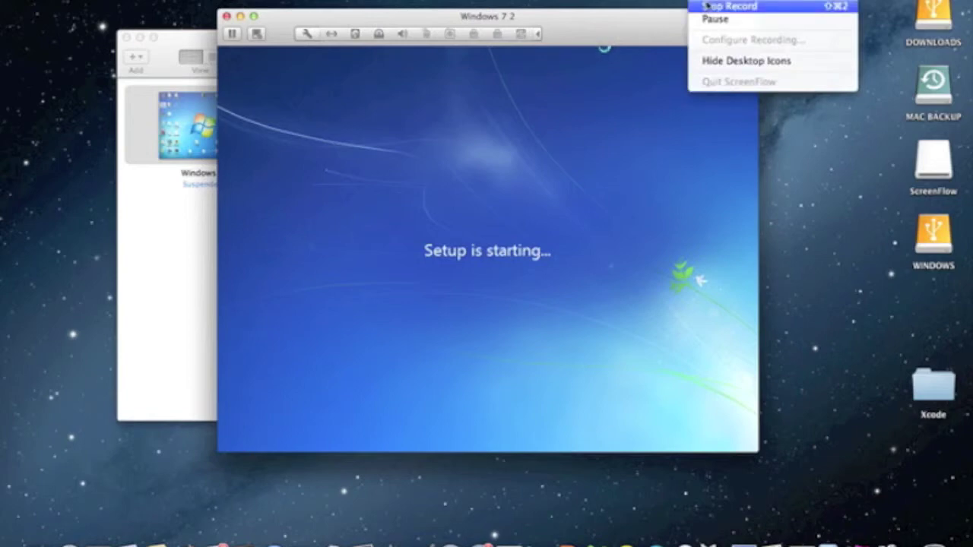
left_click(709, 18)
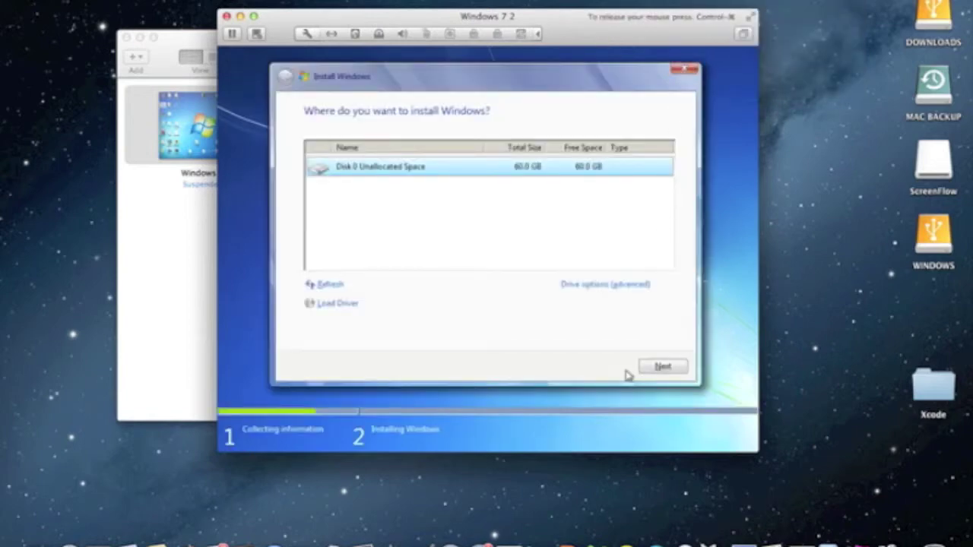
Step: Start installing Windows on Disk 0 Unallocated Space
left_click(655, 366)
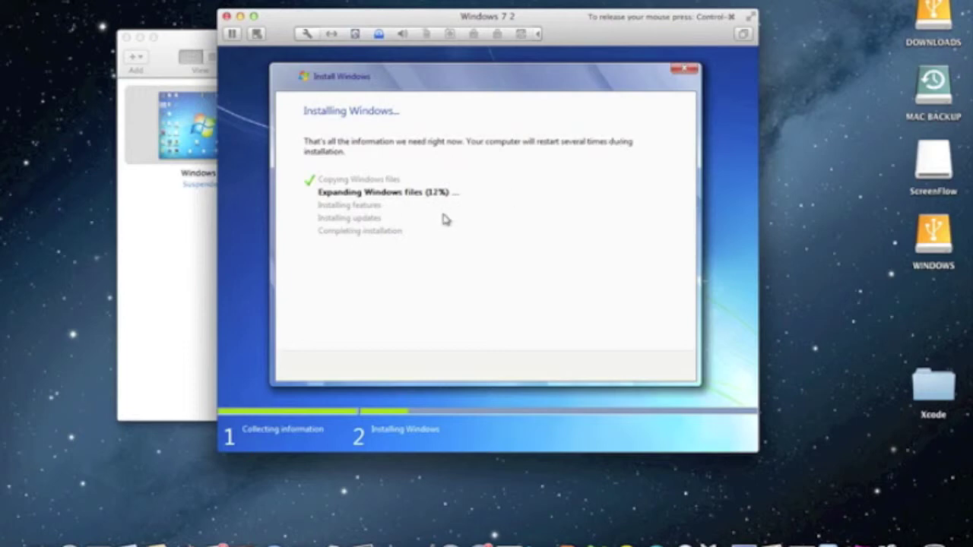
key("ctrl+super")
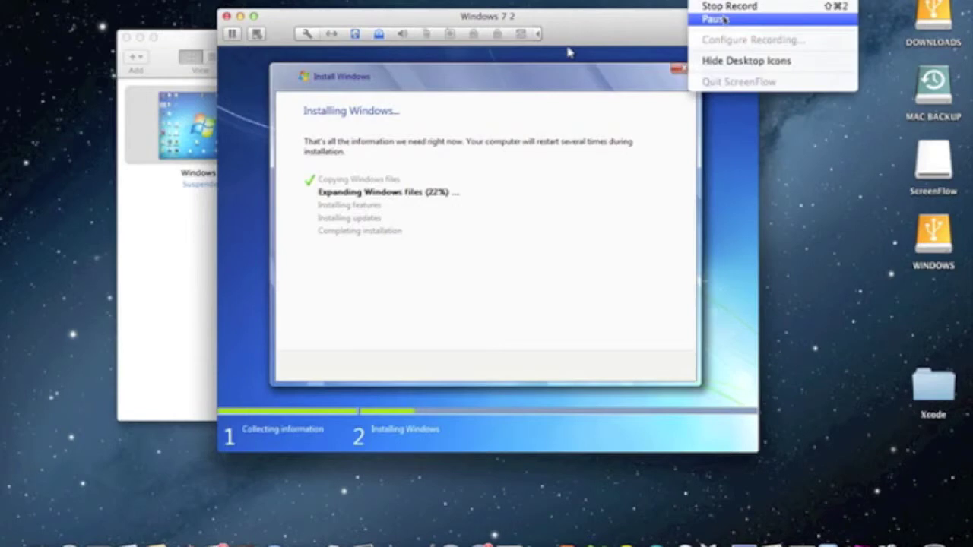
left_click(725, 19)
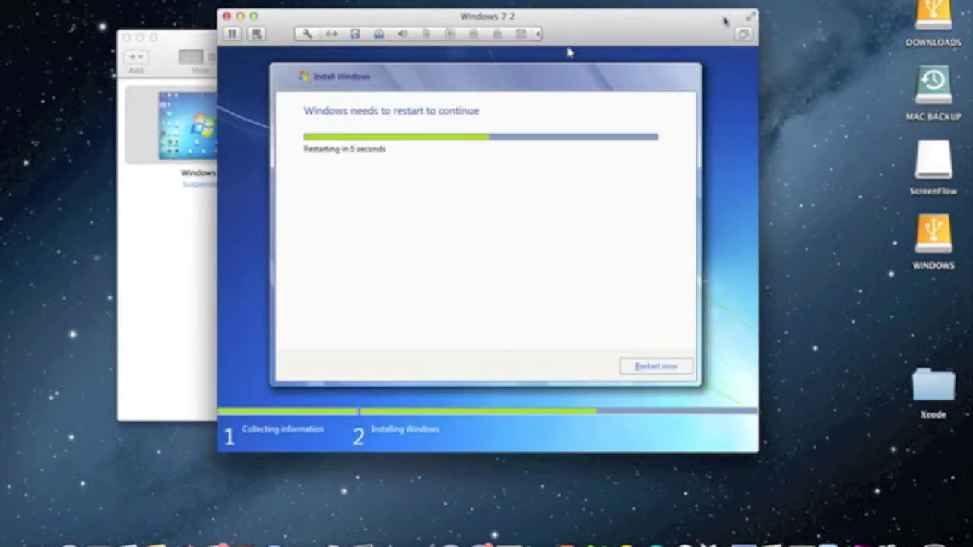
Step: Let the Windows 7 2 installation continue to its desktop and cancel the network location selection
left_click(597, 202)
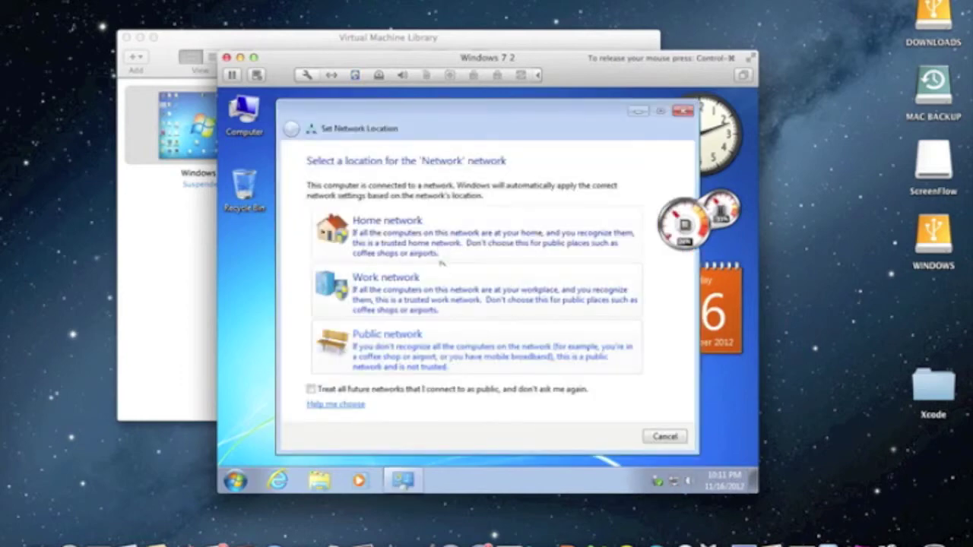
left_click(661, 436)
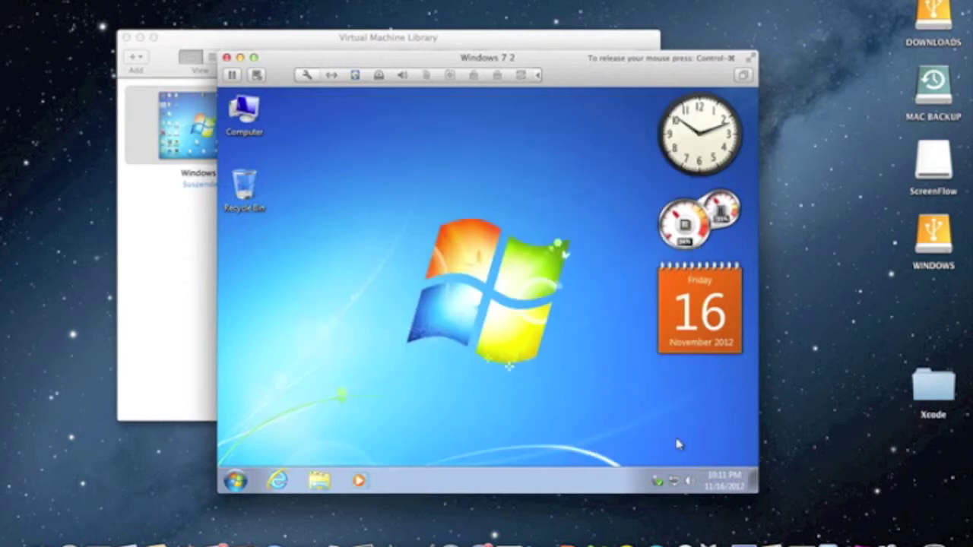
Step: Look through Computer, Local Disk (C:) and its Users folder in the new Windows 7, return to Computer and close the Explorer window
double_click(236, 110)
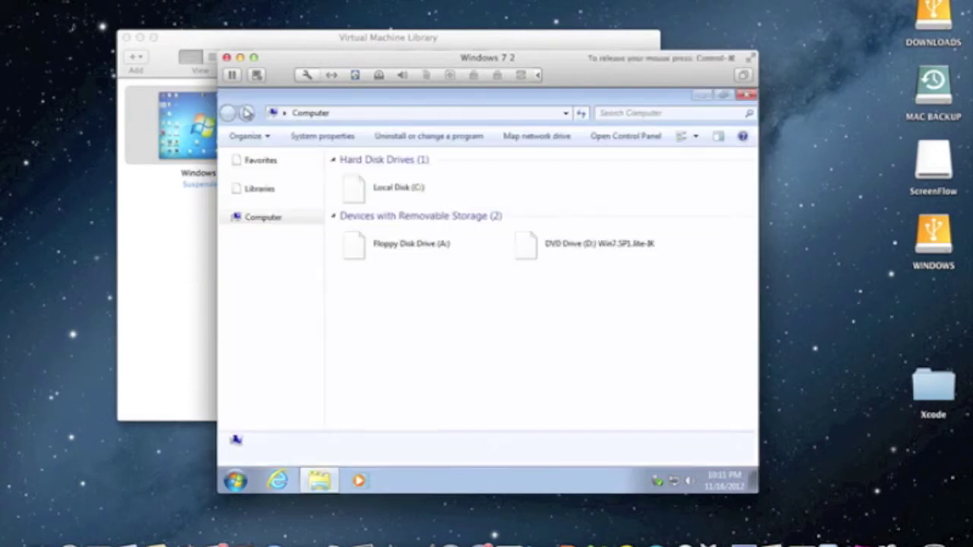
double_click(399, 189)
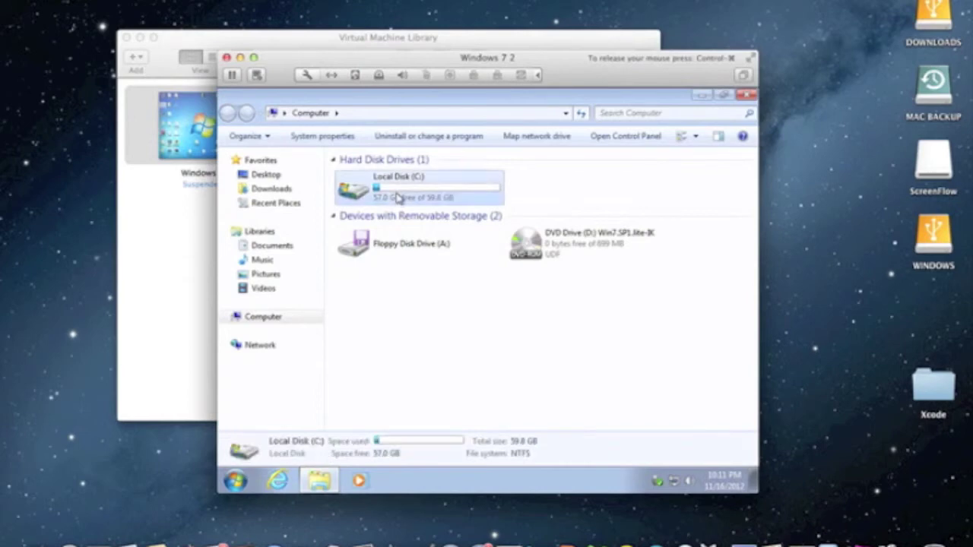
double_click(365, 218)
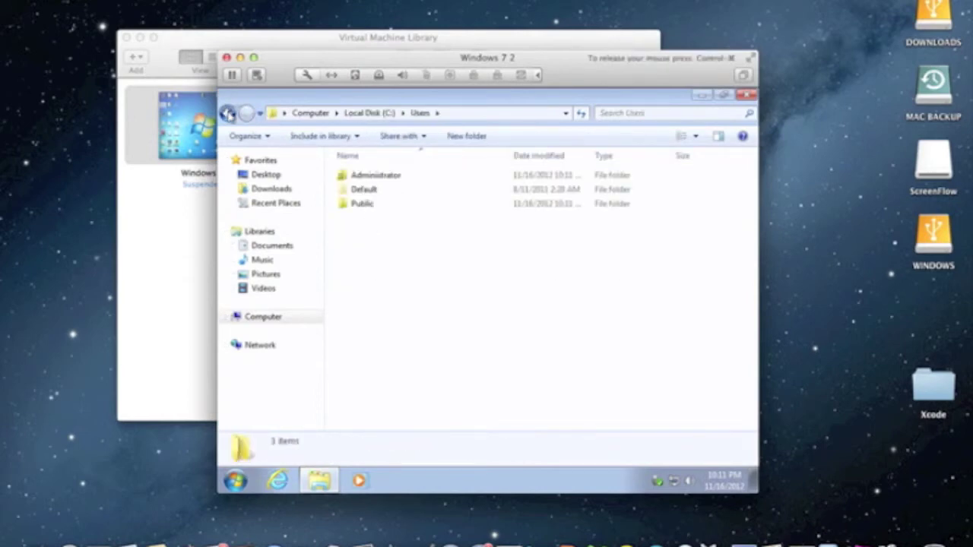
left_click(227, 113)
left_click(228, 112)
left_click(474, 338)
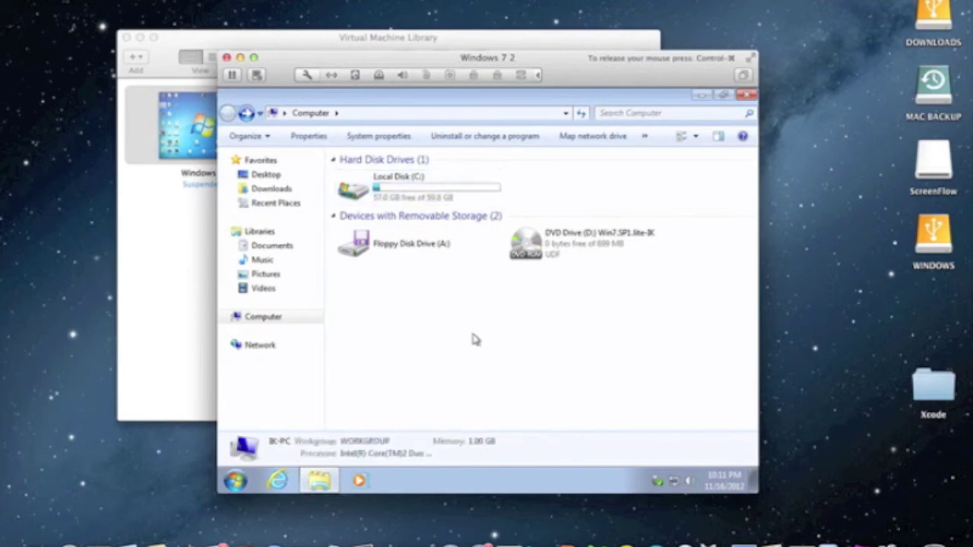
left_click(315, 95)
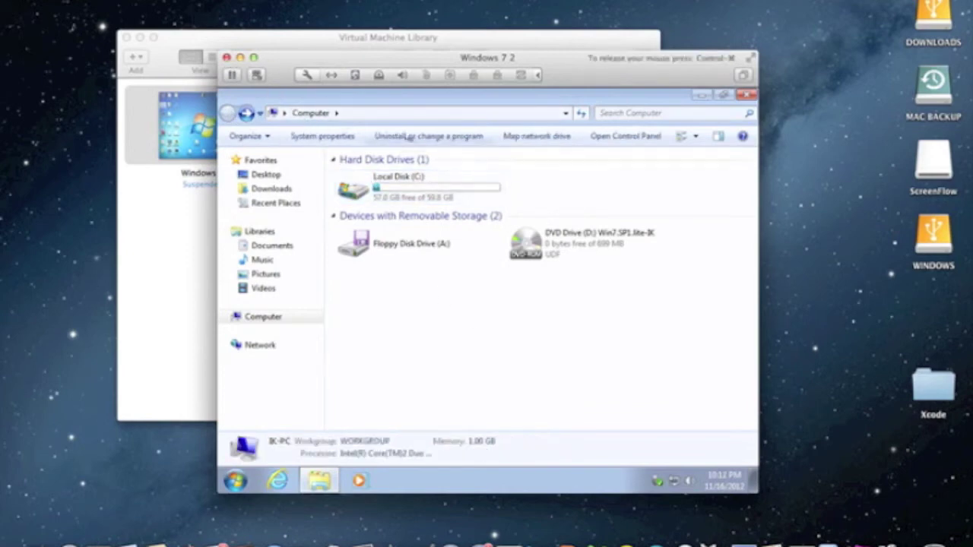
left_click(745, 95)
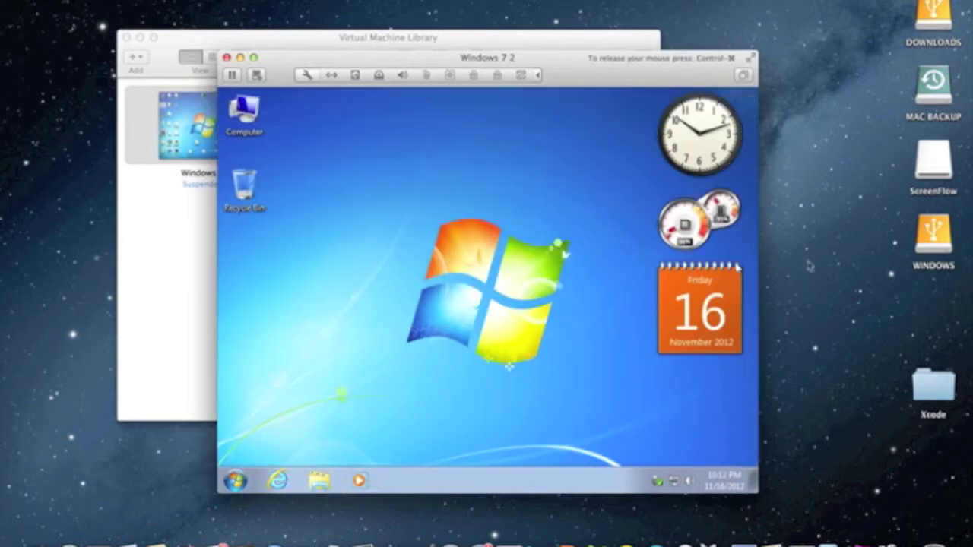
Step: Remove the calendar gadget from the Windows 7 desktop and switch focus to the Mac desktop
mouse_move(670, 286)
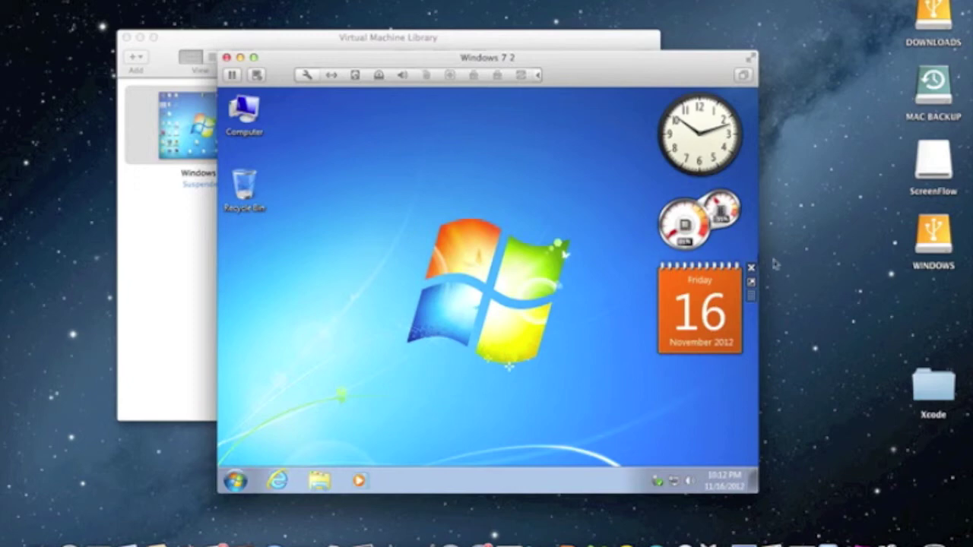
left_click(751, 267)
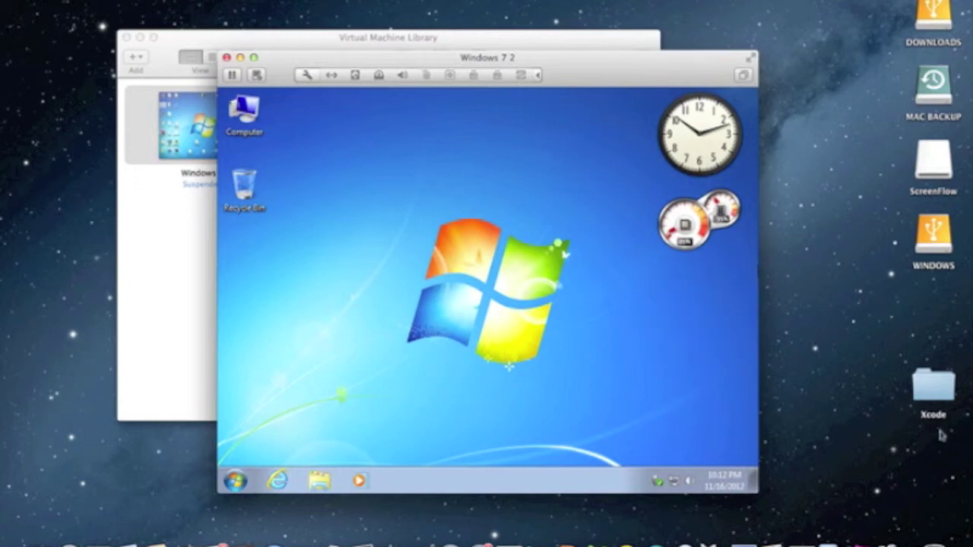
left_click(934, 390)
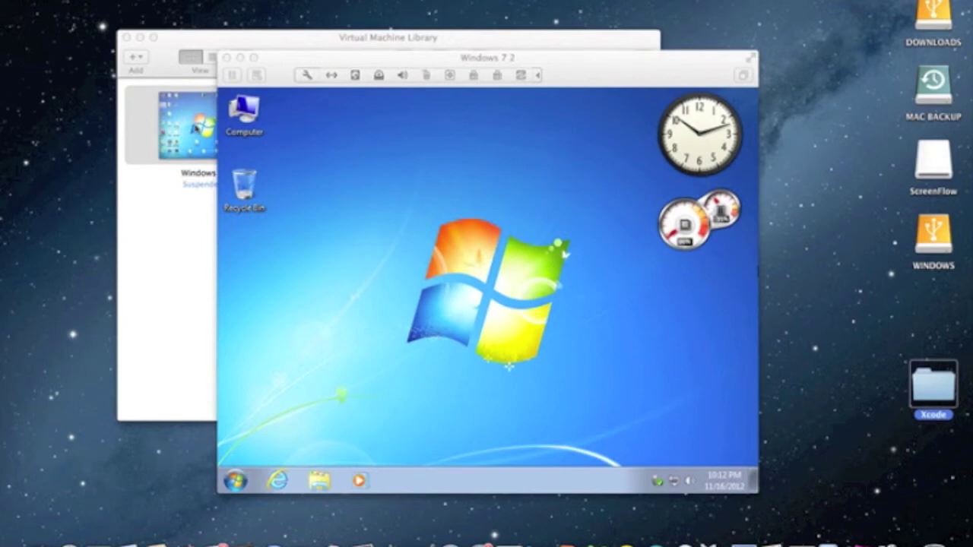
Step: Bring the Virtual Machine Library to the front and suspend the Windows 7 2 virtual machine
left_click(195, 127)
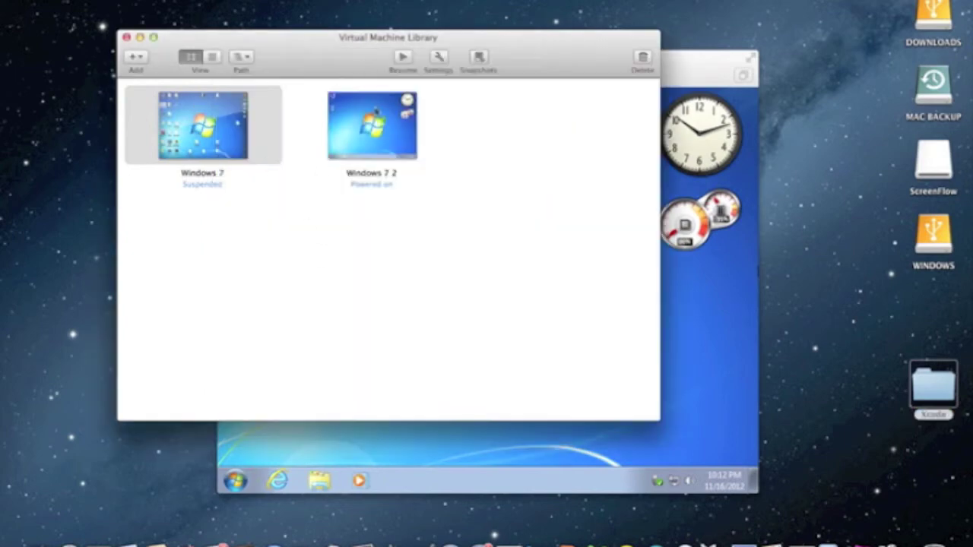
left_click(372, 126)
left_click(218, 127)
left_click(378, 156)
right_click(378, 156)
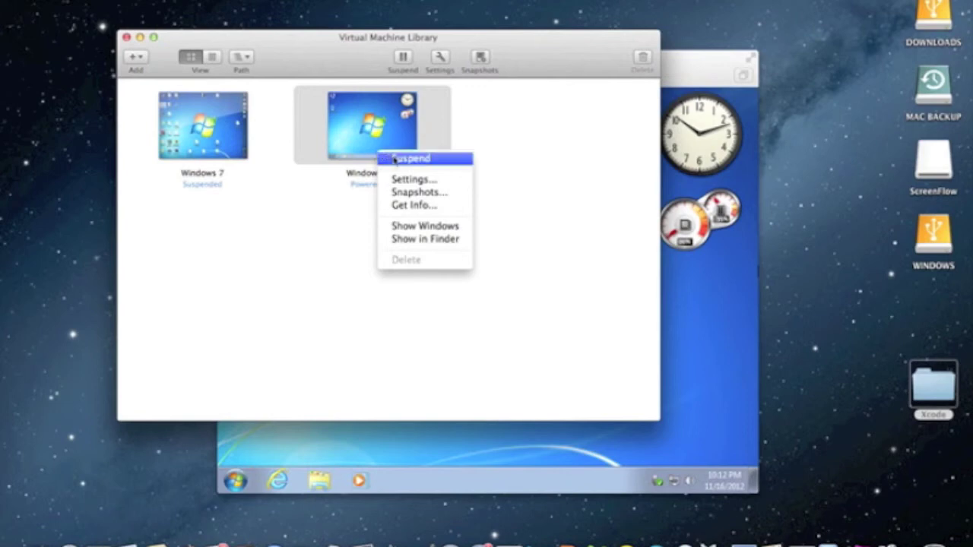
left_click(395, 159)
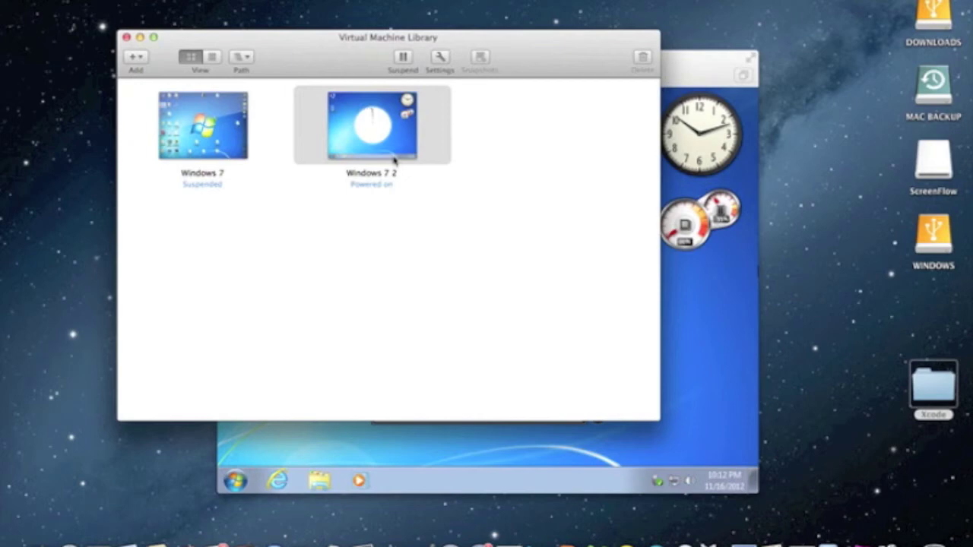
Step: Delete the Windows 7 2 virtual machine from the library, moving its file to the Trash, and close the library window
right_click(371, 127)
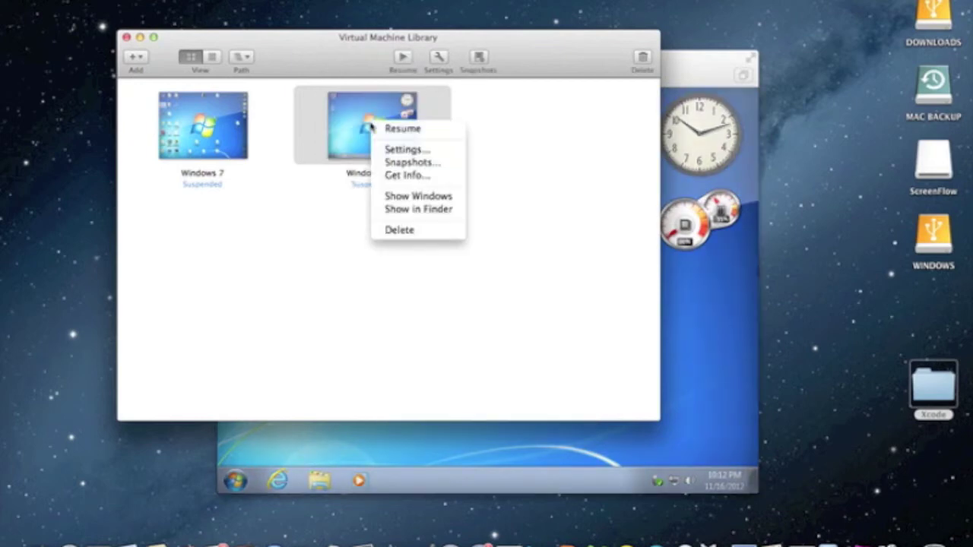
left_click(442, 238)
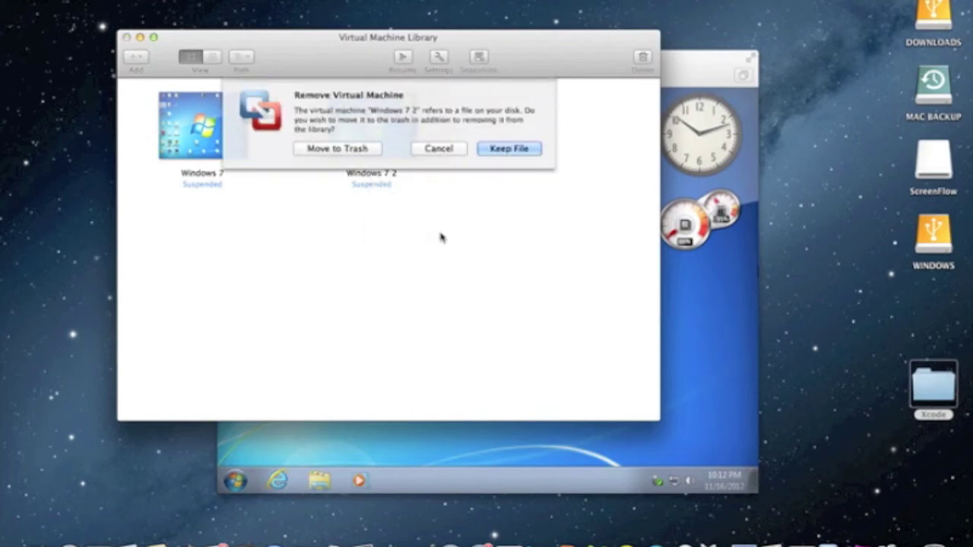
left_click(327, 148)
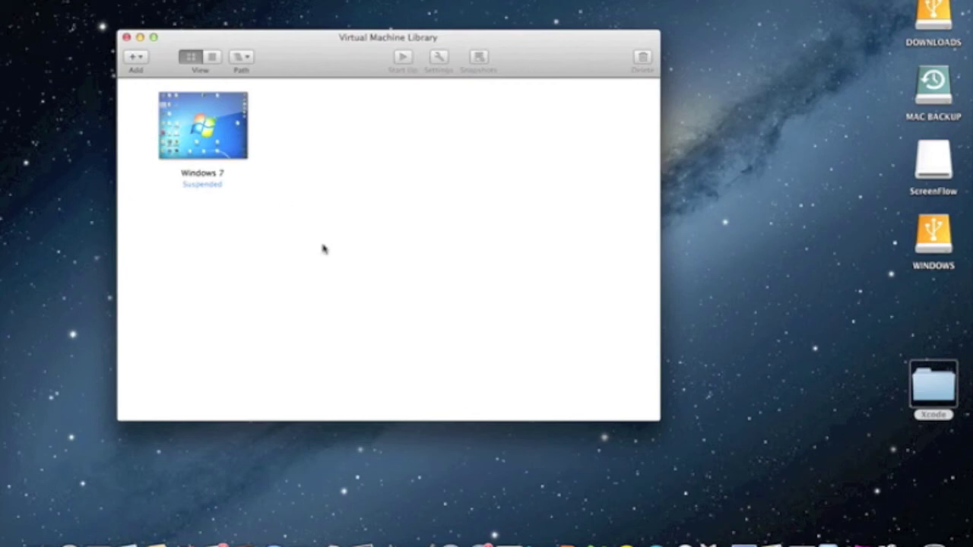
left_click(126, 37)
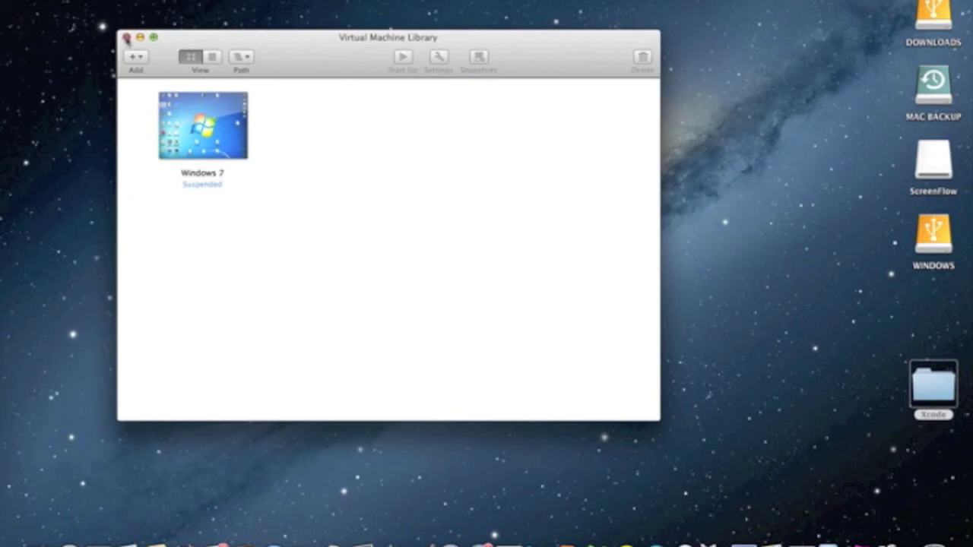